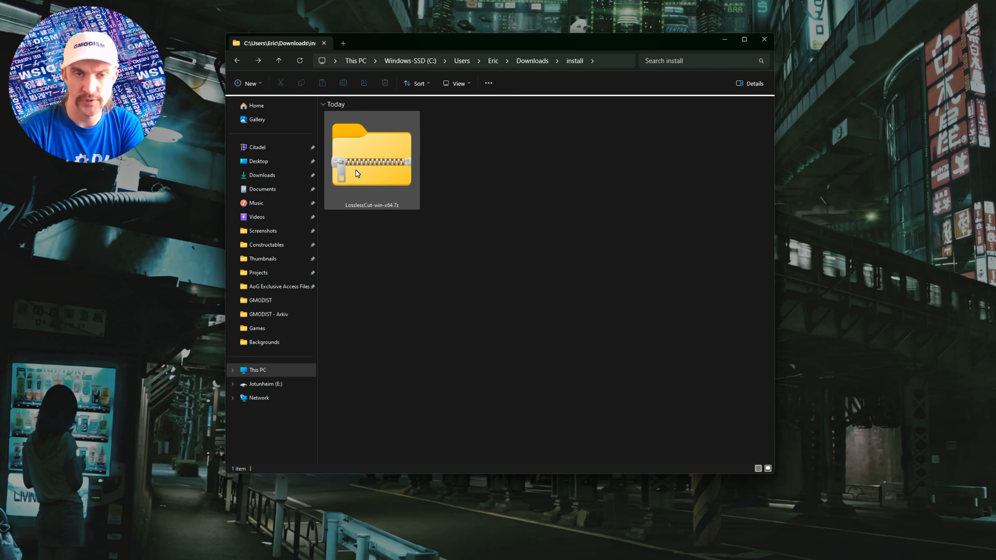
Extract the LosslessCut-win-x64.7z archive to its suggested folder and allow LosslessCut.exe to run past the SmartScreen block.
{"action": "left_click", "coordinate": [509, 83]}
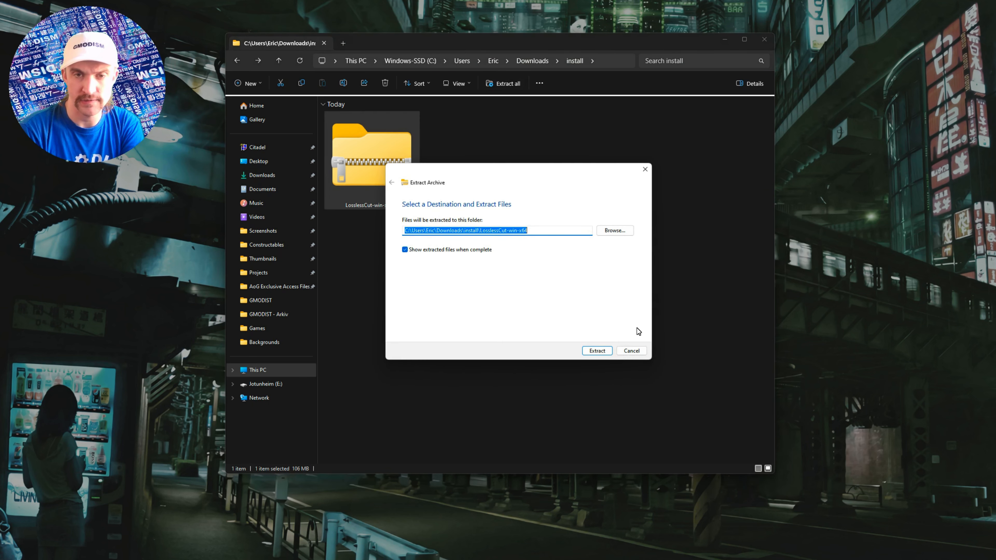
{"action": "left_click", "coordinate": [598, 351]}
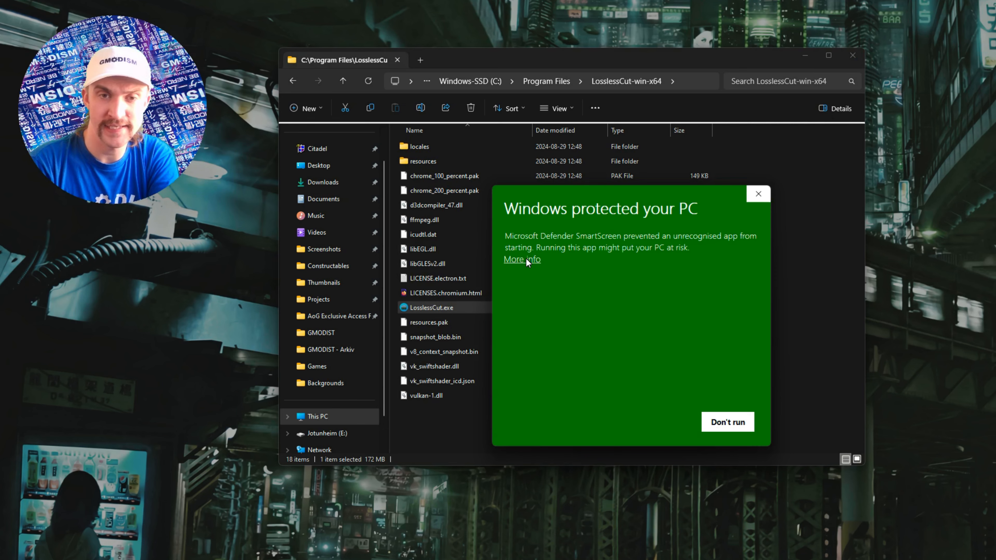
{"action": "left_click", "coordinate": [523, 260]}
{"action": "left_click", "coordinate": [659, 421]}
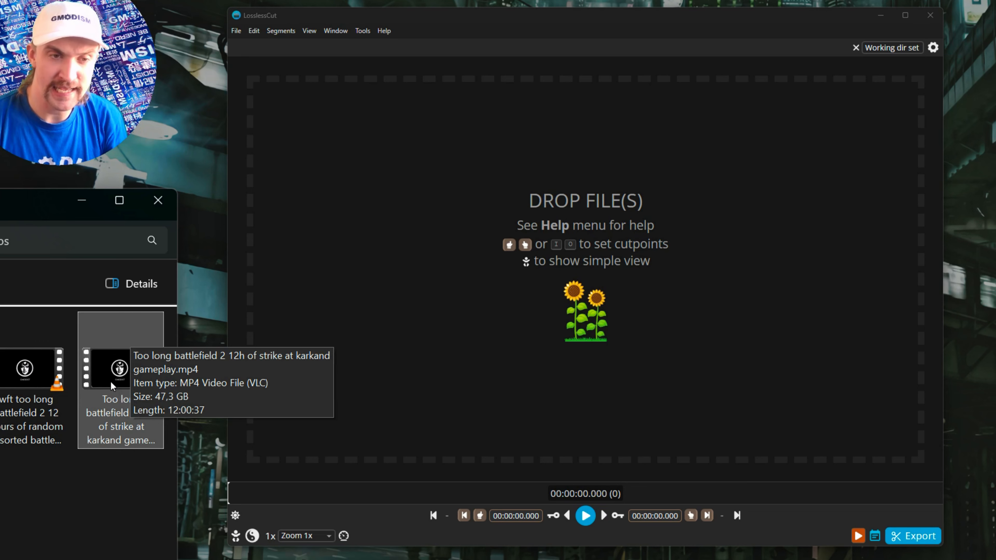
Load the video "Too long battlefield 2 12h of strike at karkand gameplay.mp4" into LosslessCut, maximise the window and play it.
{"action": "left_click_drag", "start_coordinate": [111, 382], "coordinate": [575, 240]}
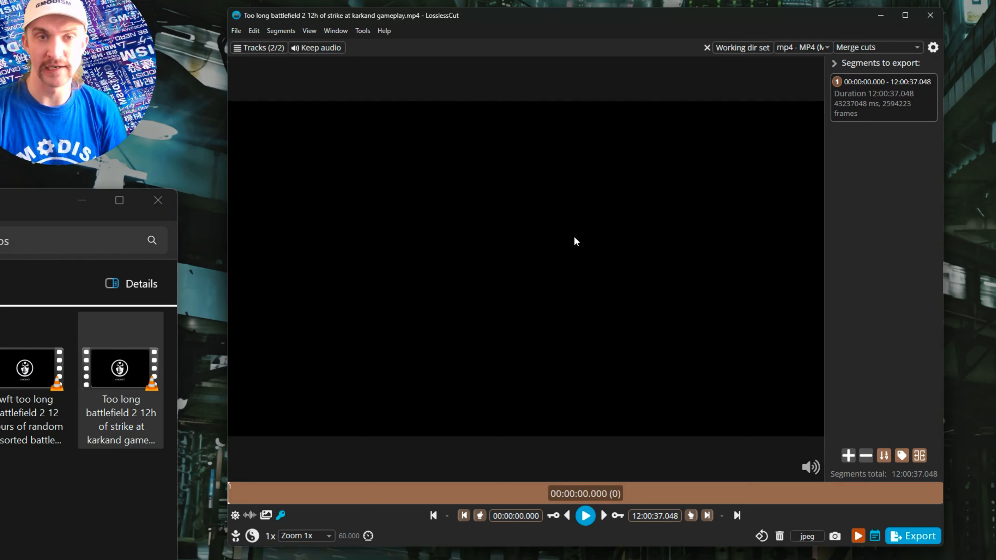
{"action": "left_click", "coordinate": [905, 15]}
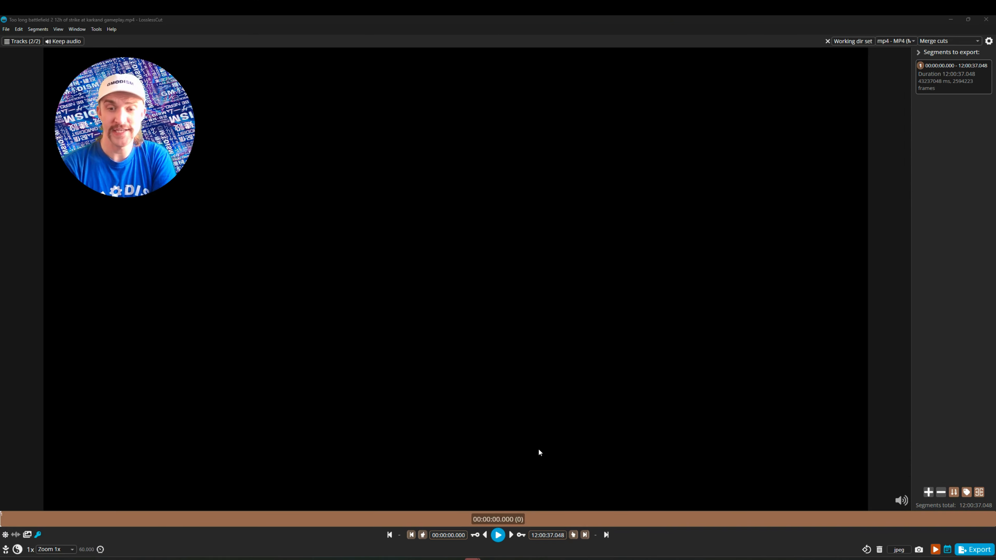
{"action": "left_click", "coordinate": [499, 536]}
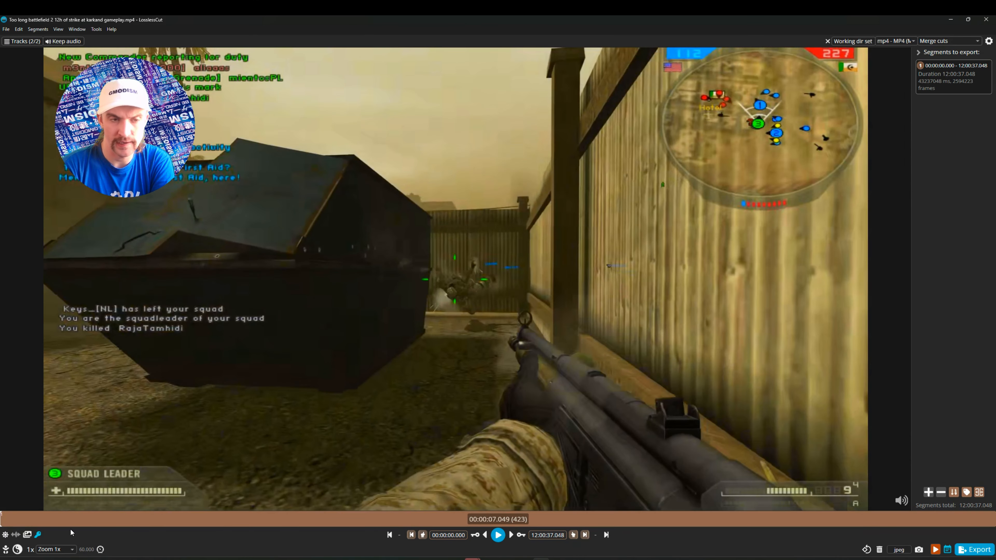
Seek through the footage to the death scene at 01:22:38.638 and end the first segment there.
{"action": "left_click_drag", "start_coordinate": [85, 515], "coordinate": [200, 524]}
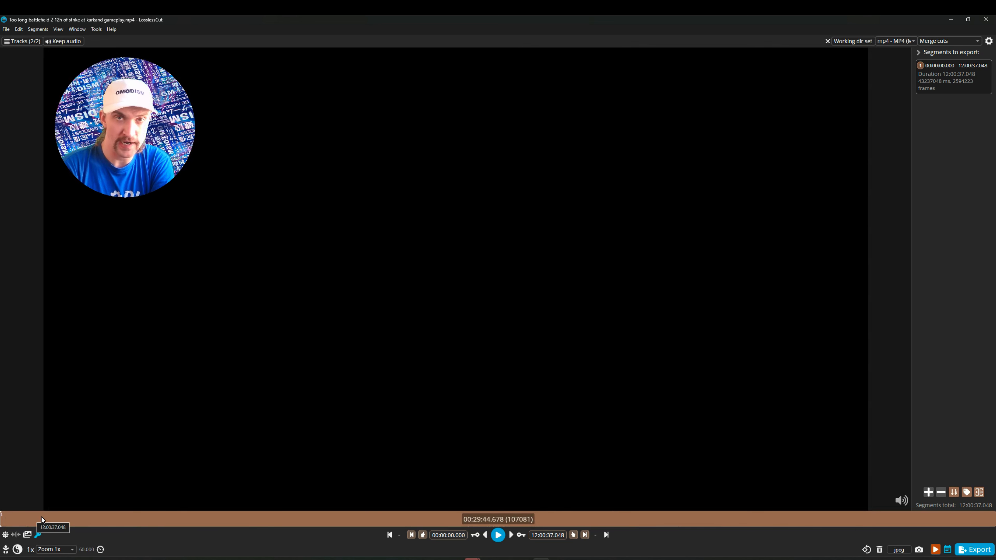
{"action": "left_click", "coordinate": [56, 517]}
{"action": "left_click", "coordinate": [148, 520]}
{"action": "left_click", "coordinate": [114, 521]}
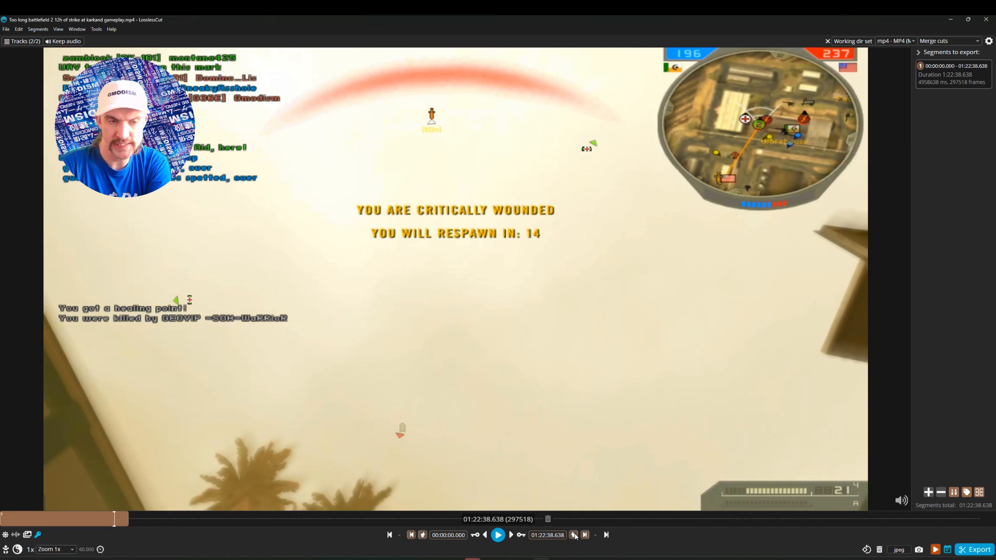
{"action": "left_click", "coordinate": [737, 432]}
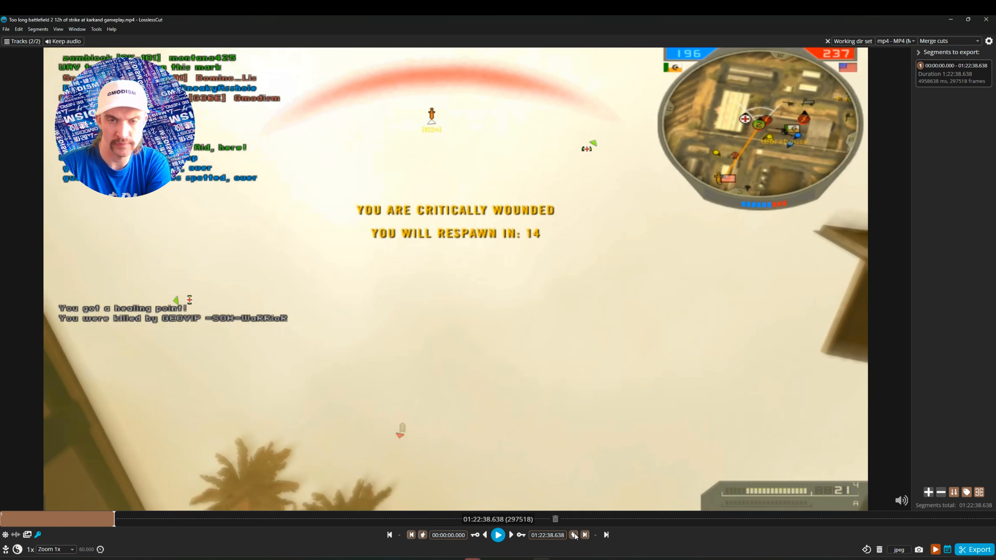
Play on to the respawn and start a second segment at 01:22:54.298, with the gap between segments enlarged on the timeline.
{"action": "left_click", "coordinate": [498, 535]}
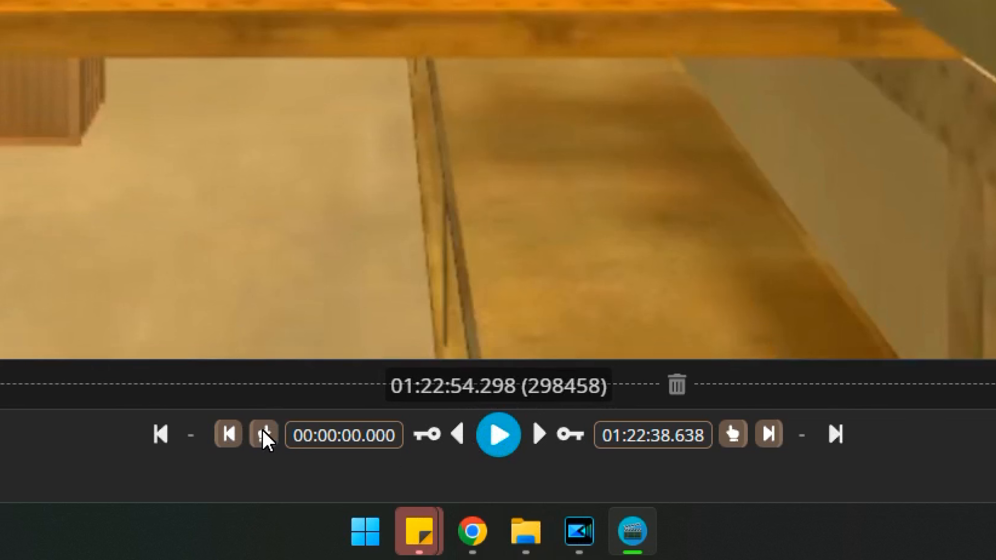
{"action": "left_click", "coordinate": [265, 436]}
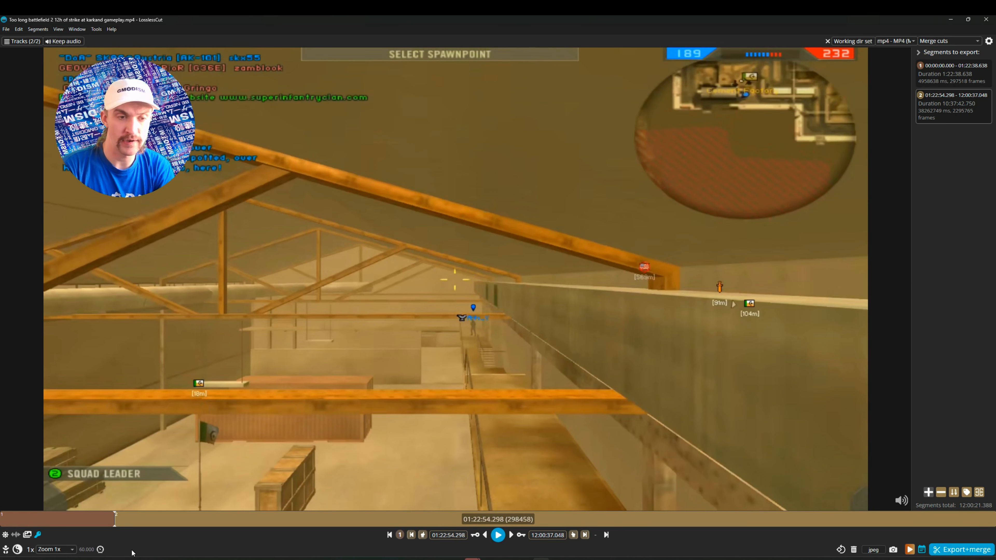
{"action": "scroll", "coordinate": [236, 525], "scroll_direction": "up", "scroll_amount": 10}
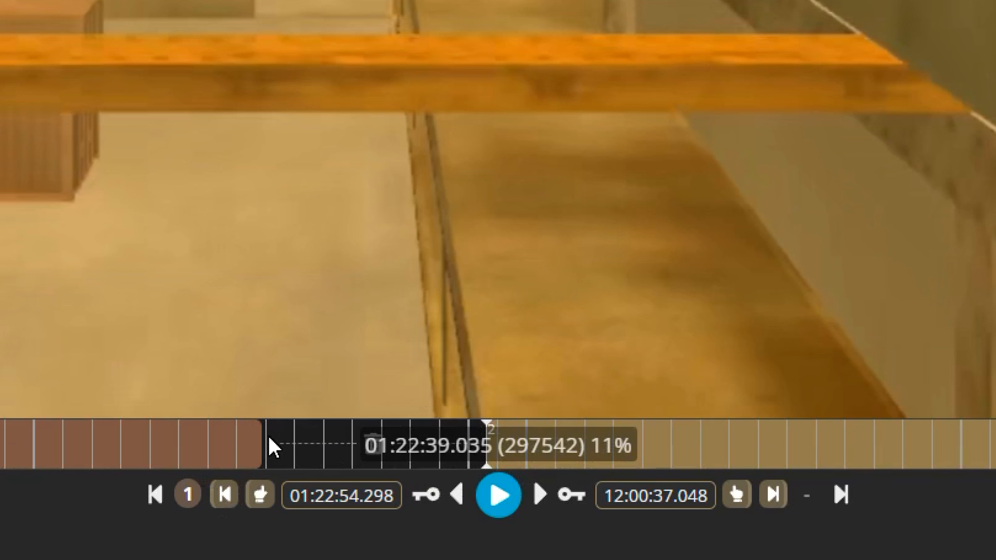
{"action": "scroll", "coordinate": [295, 455], "scroll_direction": "up", "scroll_amount": 2}
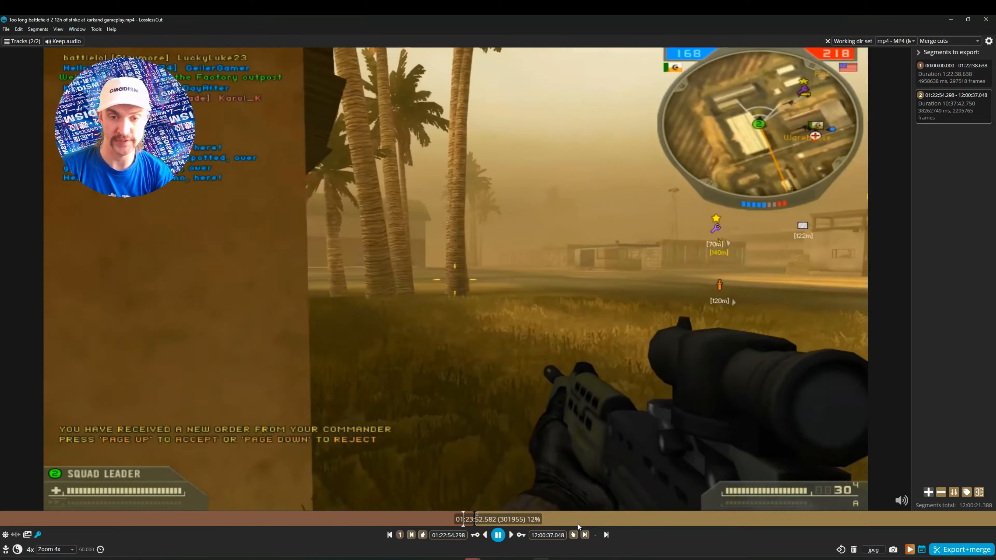
Look through the footage after the second segment's start for the next death scene.
{"action": "scroll", "coordinate": [514, 521], "scroll_direction": "down", "scroll_amount": 1}
{"action": "scroll", "coordinate": [533, 518], "scroll_direction": "down", "scroll_amount": 5}
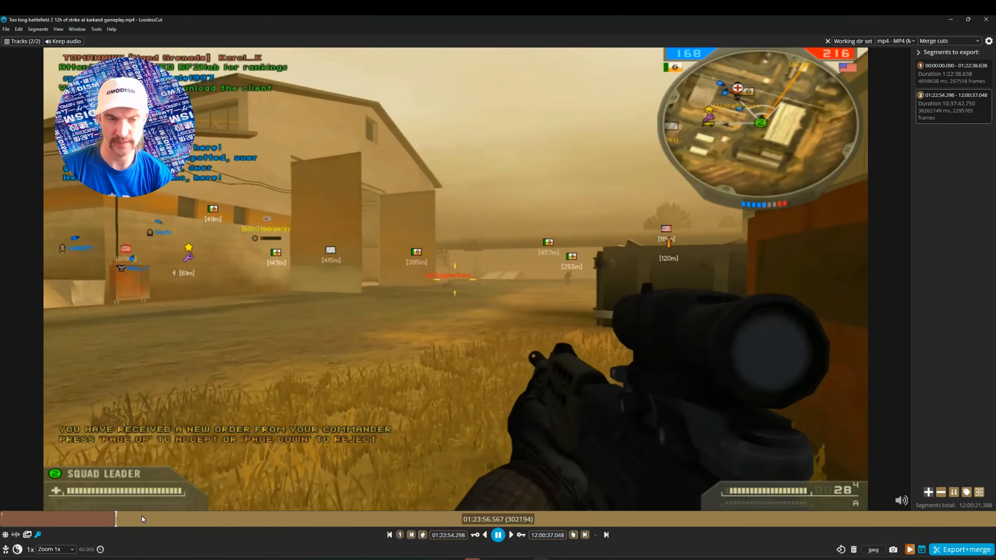
{"action": "scroll", "coordinate": [142, 517], "scroll_direction": "up", "scroll_amount": 8}
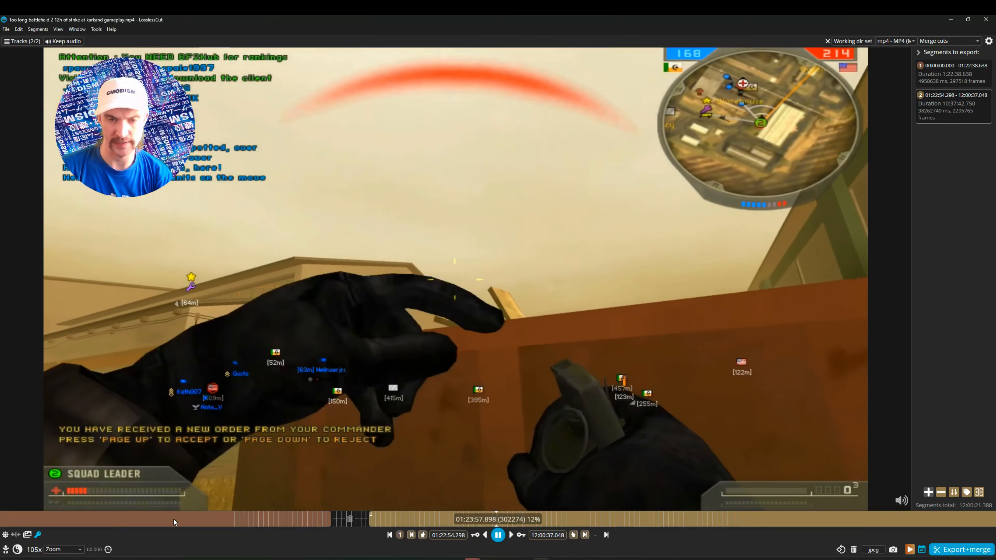
{"action": "left_click", "coordinate": [459, 511]}
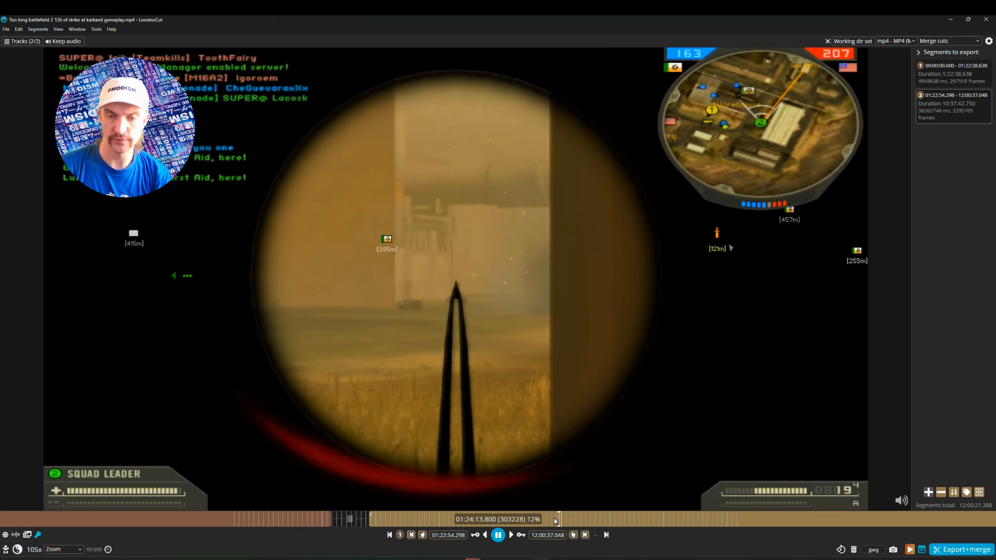
{"action": "key", "text": "Left"}
{"action": "key", "text": "Left"}
{"action": "key", "text": "Left"}
{"action": "key", "text": "Left"}
{"action": "key", "text": "Left"}
{"action": "key", "text": "Left"}
{"action": "key", "text": "Left"}
{"action": "key", "text": "Left"}
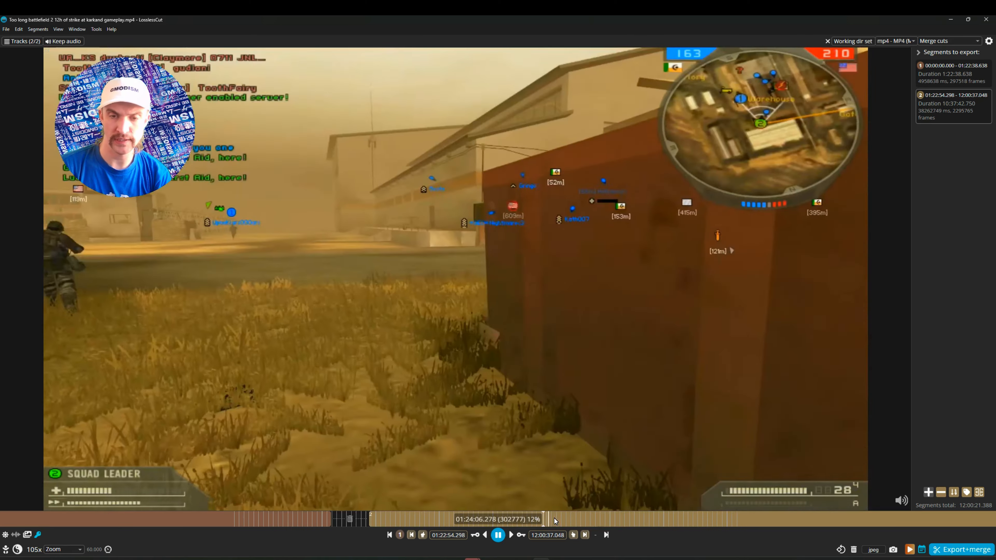
{"action": "key", "text": "Right"}
{"action": "key", "text": "Right"}
{"action": "key", "text": "Right"}
{"action": "key", "text": "Right"}
{"action": "key", "text": "Right"}
{"action": "key", "text": "Right"}
{"action": "key", "text": "Right"}
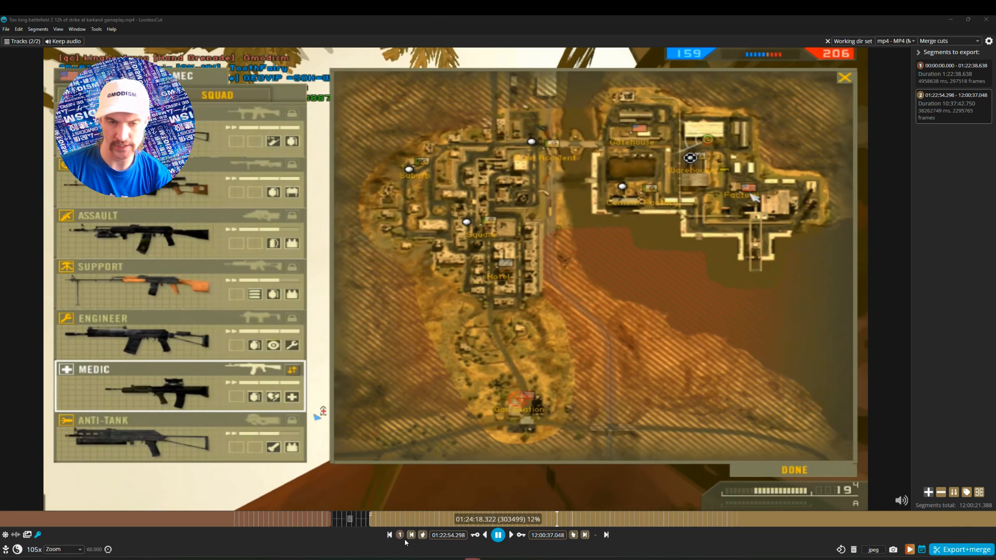
End the second segment at the death scene, at 01:24:15.548.
{"action": "left_click", "coordinate": [574, 537]}
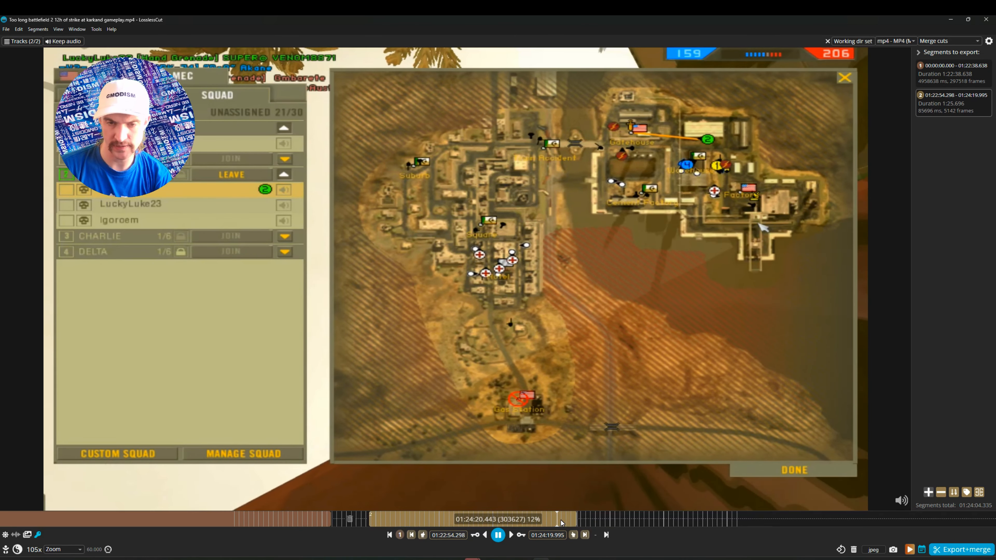
{"action": "left_click", "coordinate": [557, 522]}
{"action": "left_click", "coordinate": [573, 537]}
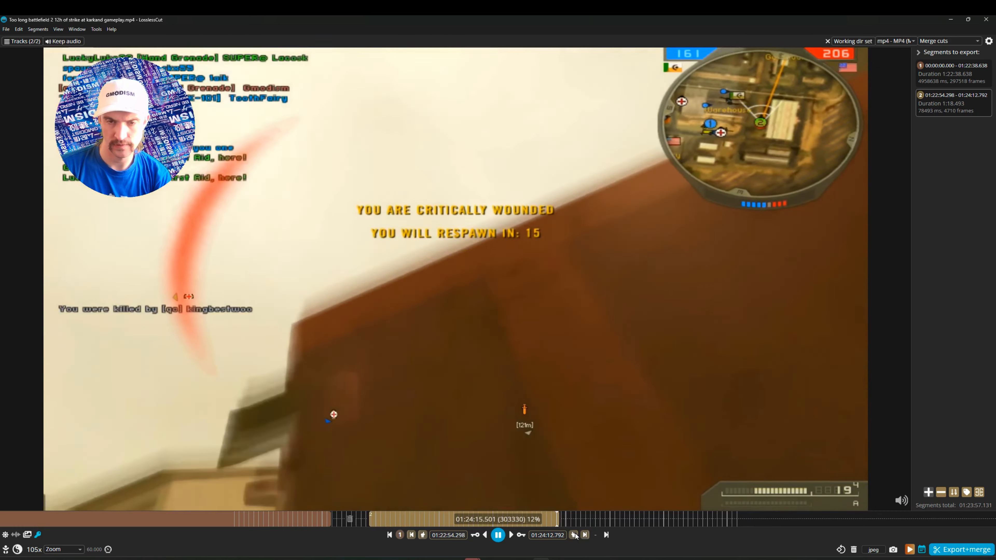
{"action": "left_click", "coordinate": [574, 535]}
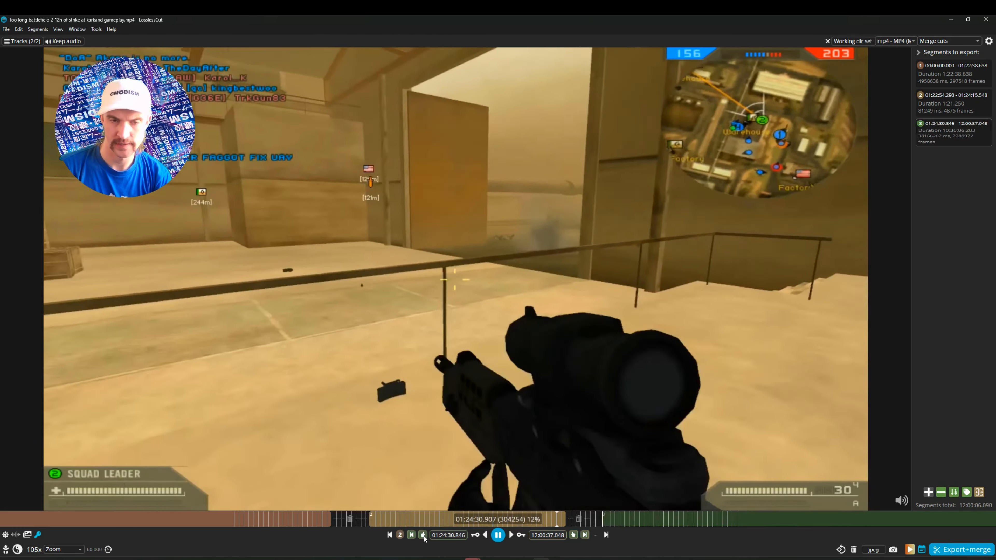
Start a third segment at 01:24:30.846 and end it at the death scene at 03:40:52.799.
{"action": "left_click", "coordinate": [423, 535]}
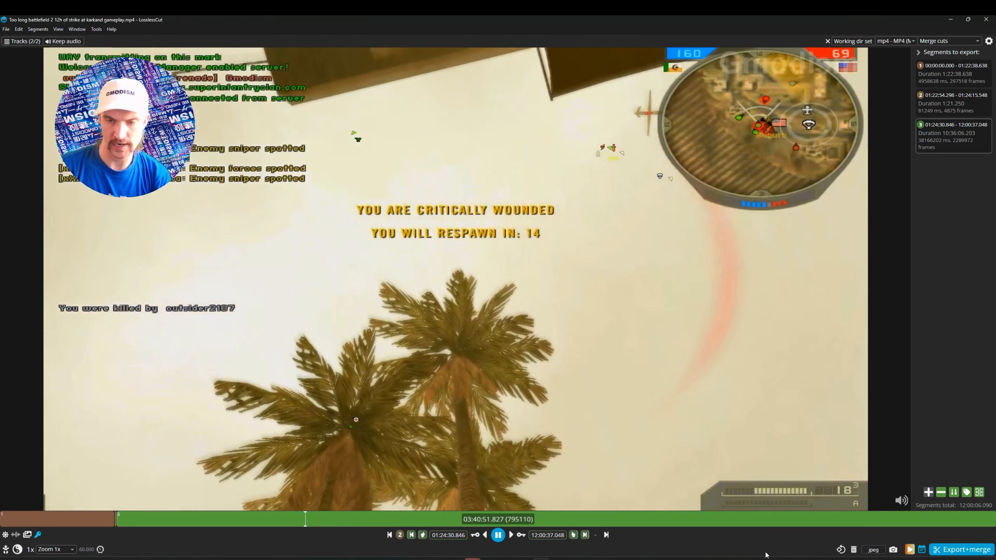
{"action": "key", "text": "space"}
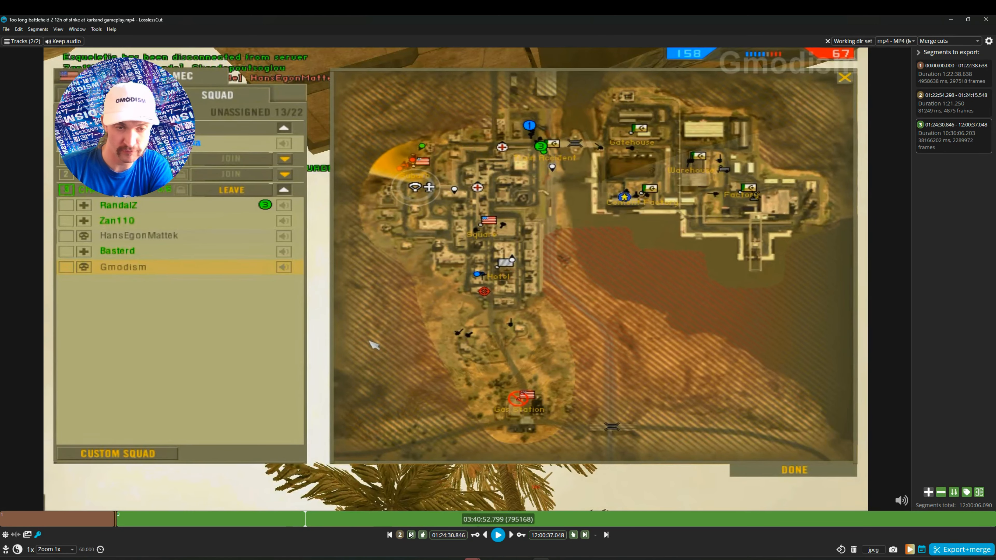
{"action": "left_click", "coordinate": [573, 536]}
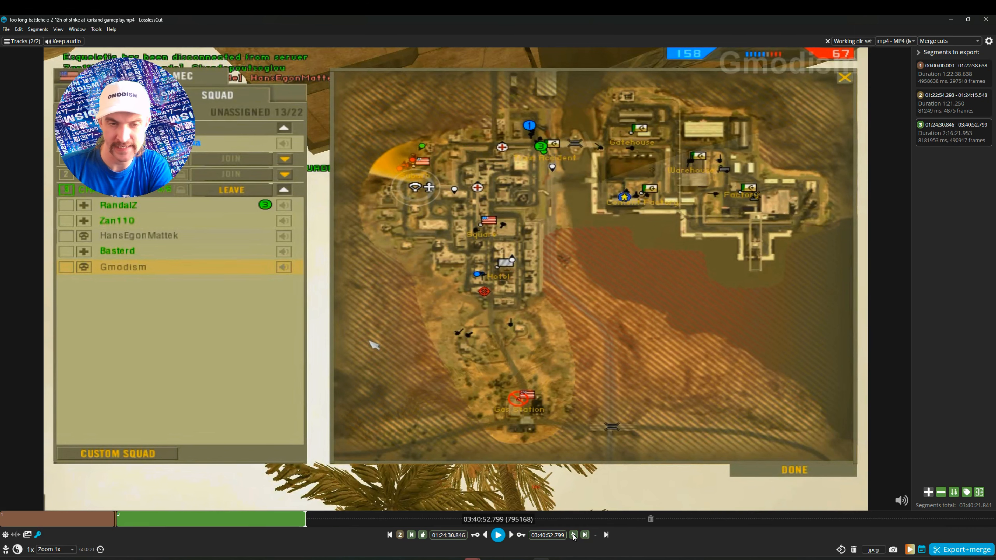
Play past the respawn wait and start a fourth segment at 03:41:10.740.
{"action": "key", "text": "space"}
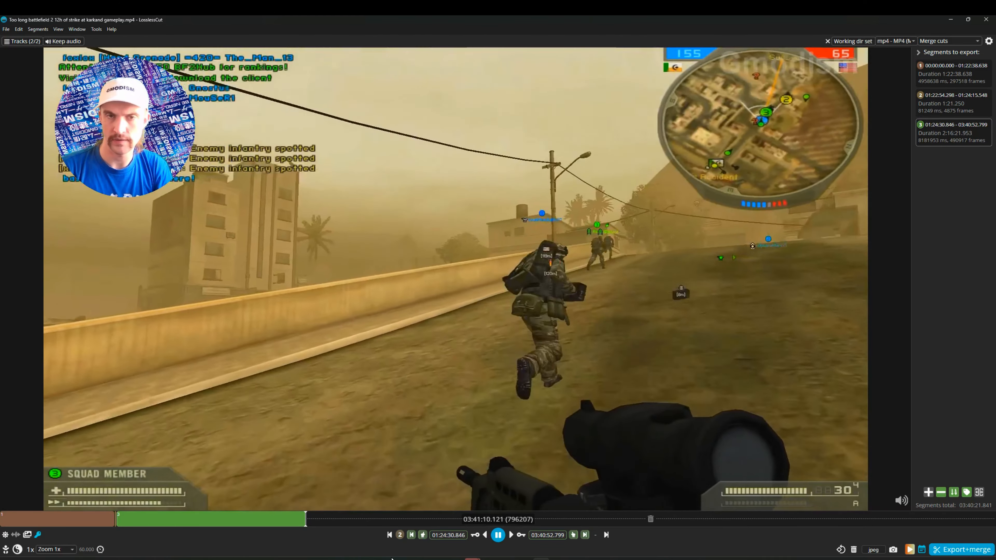
{"action": "key", "text": "space"}
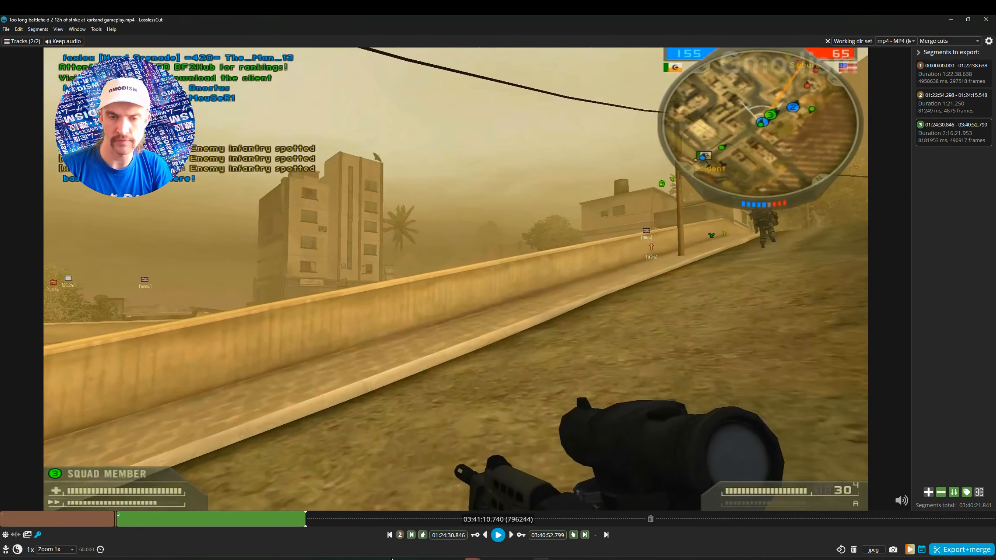
{"action": "left_click", "coordinate": [423, 535]}
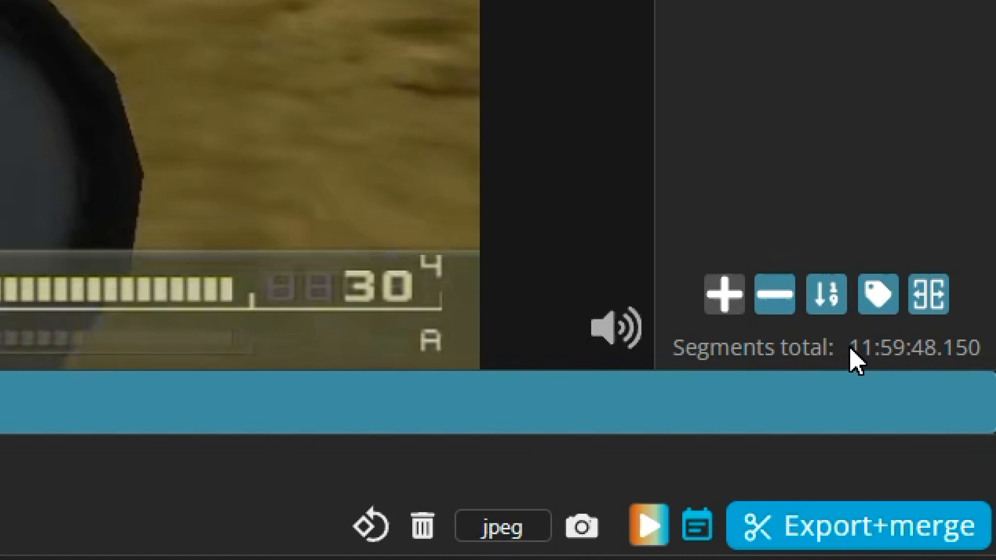
Check the total duration of the segments marked for export.
{"action": "left_click_drag", "start_coordinate": [960, 508], "coordinate": [971, 510]}
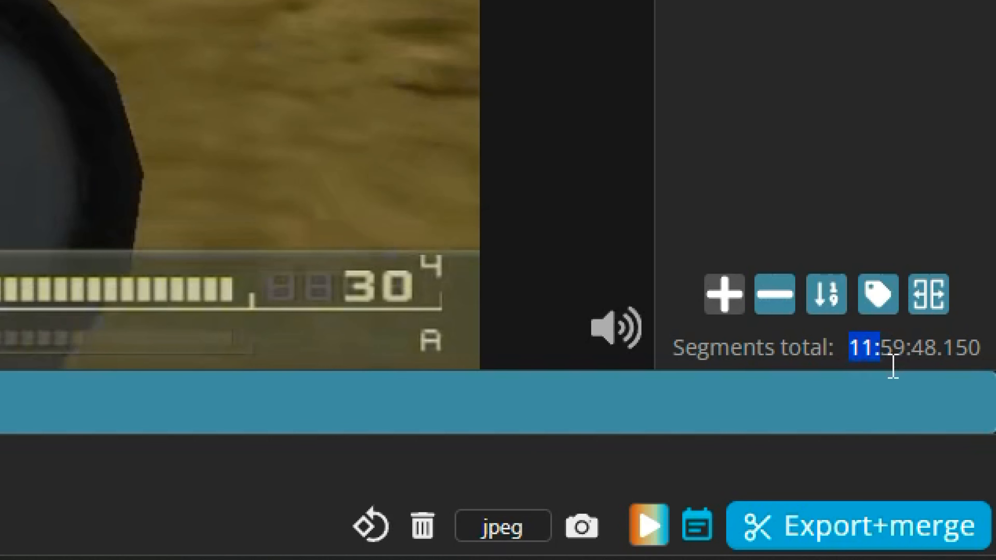
{"action": "left_click_drag", "start_coordinate": [894, 367], "coordinate": [981, 363]}
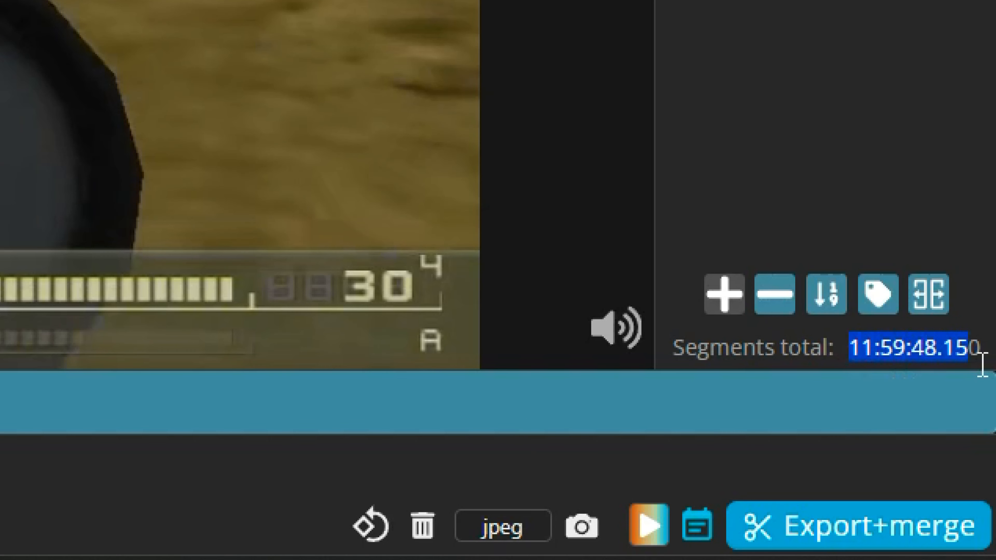
{"action": "left_click", "coordinate": [967, 363]}
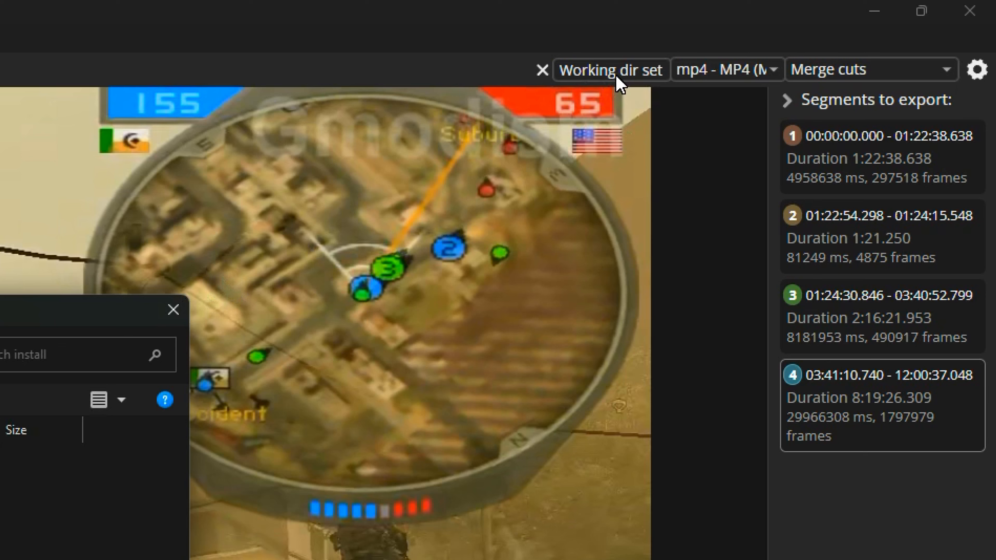
Leave the working directory as it is and review the available output container formats.
{"action": "key", "text": "Escape"}
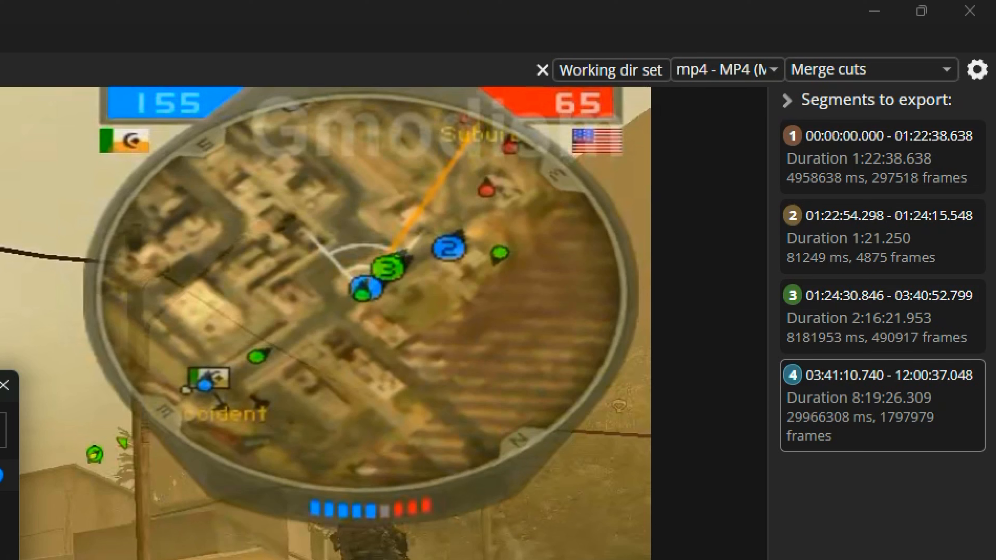
{"action": "key", "text": "Escape"}
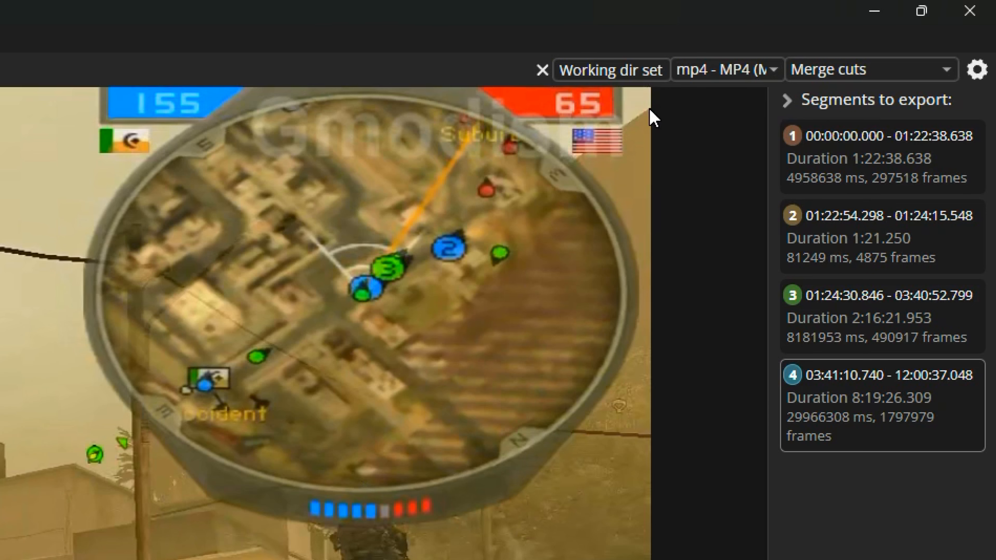
{"action": "left_click", "coordinate": [729, 71]}
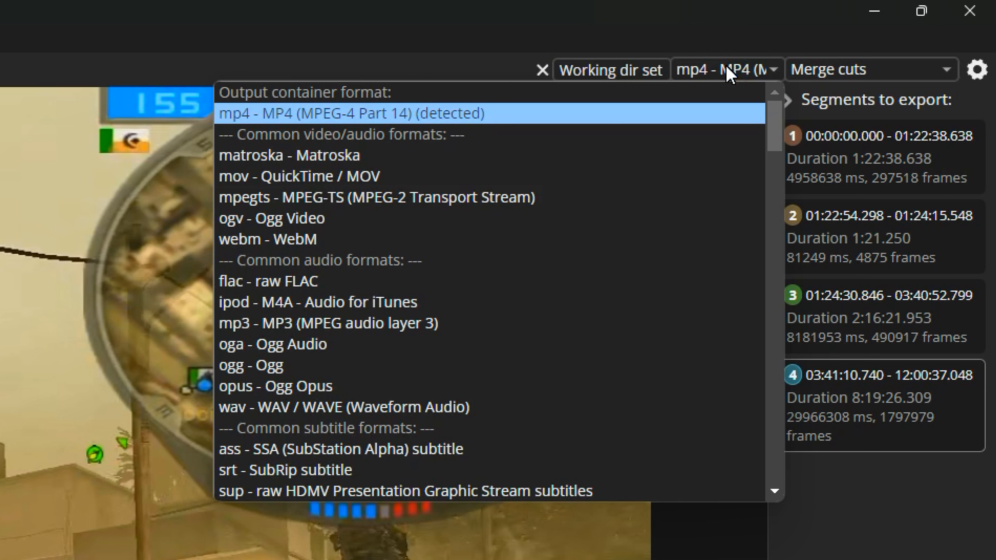
{"action": "left_click", "coordinate": [727, 73]}
Set the export mode to Separate files.
{"action": "left_click", "coordinate": [863, 77]}
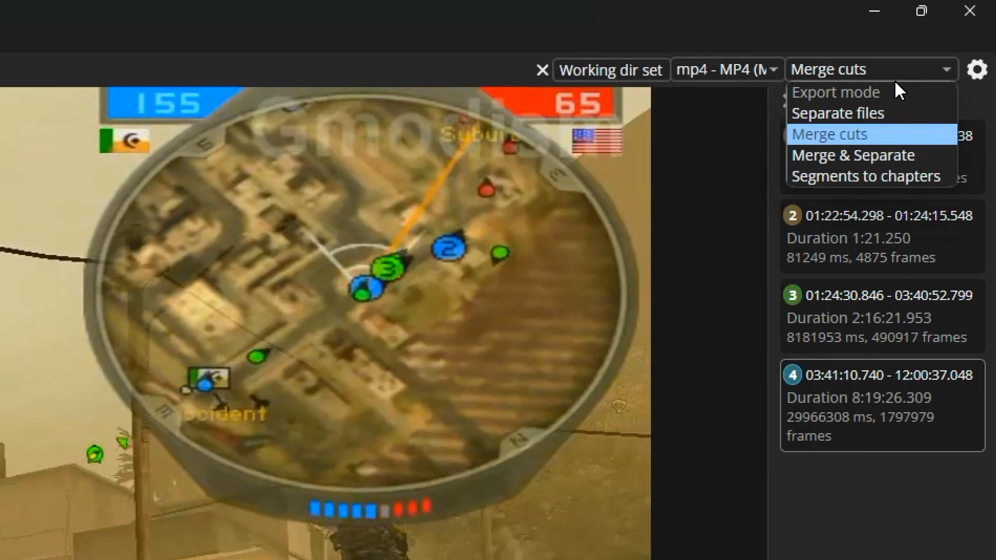
{"action": "left_click", "coordinate": [906, 112]}
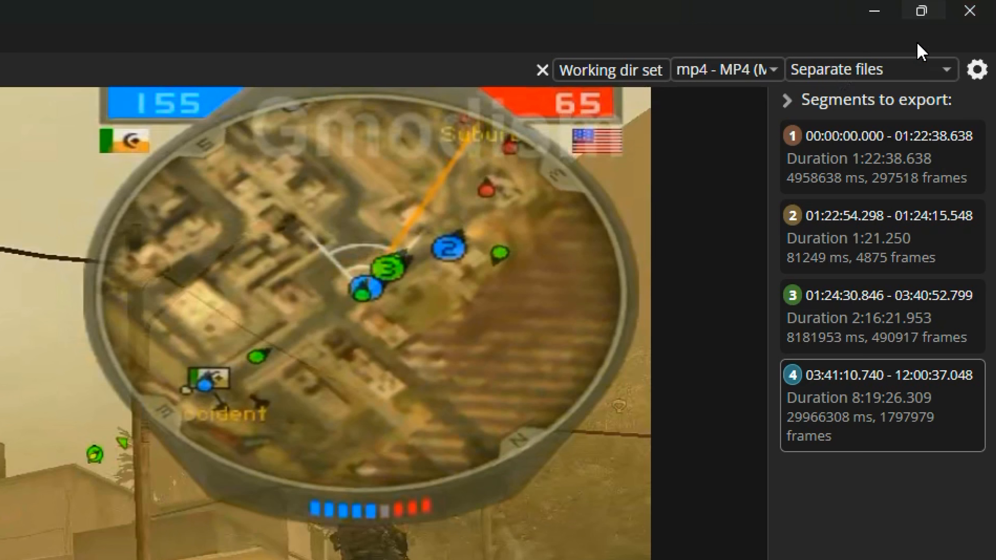
Compare the Merge cuts and Merge & Separate export modes, leaving the export mode set to Merge cuts.
{"action": "left_click", "coordinate": [887, 77]}
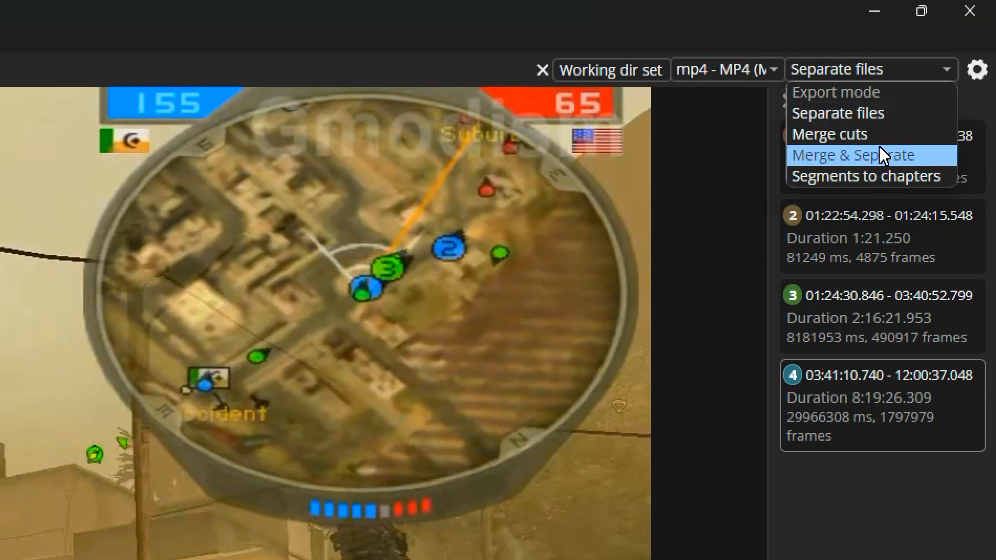
{"action": "left_click", "coordinate": [887, 135]}
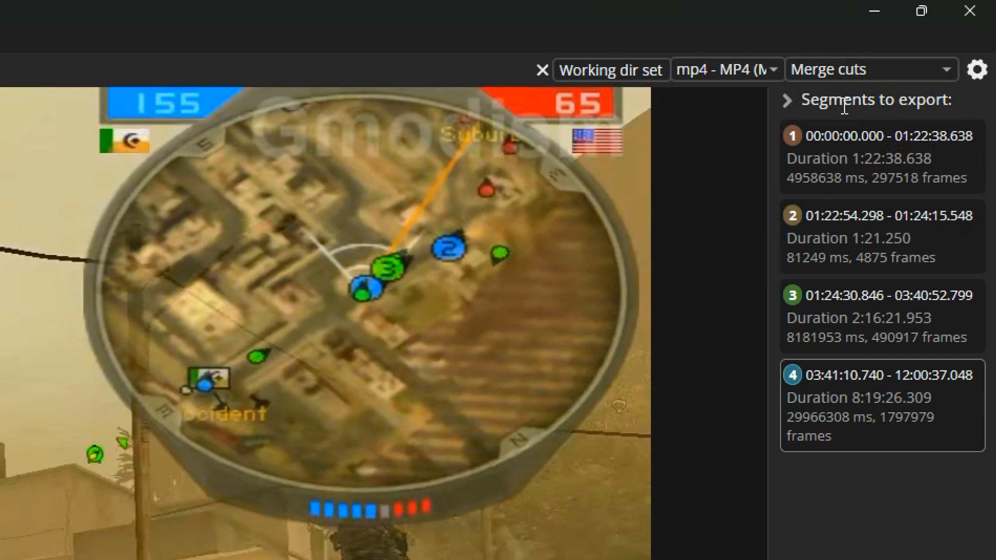
{"action": "left_click", "coordinate": [860, 69]}
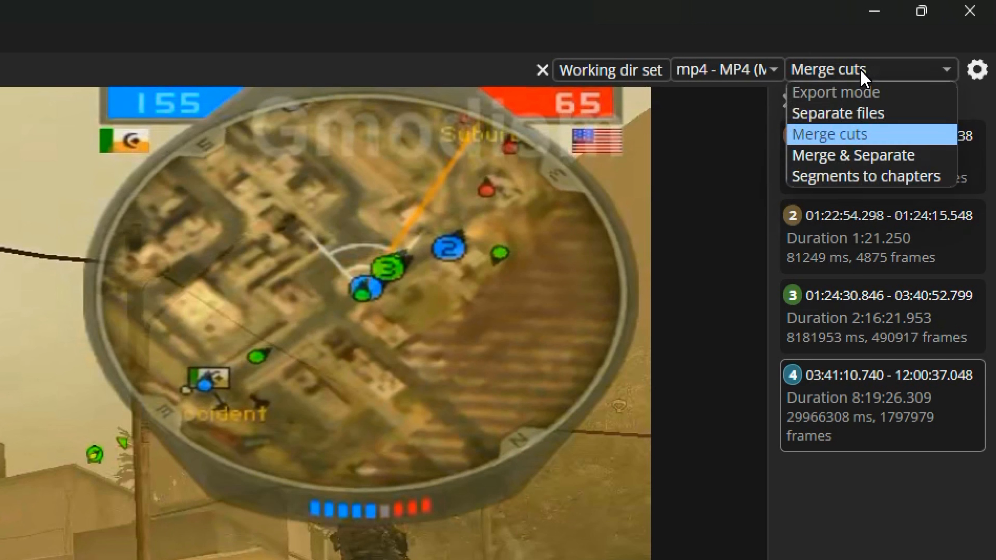
{"action": "left_click", "coordinate": [896, 157]}
{"action": "left_click", "coordinate": [880, 70]}
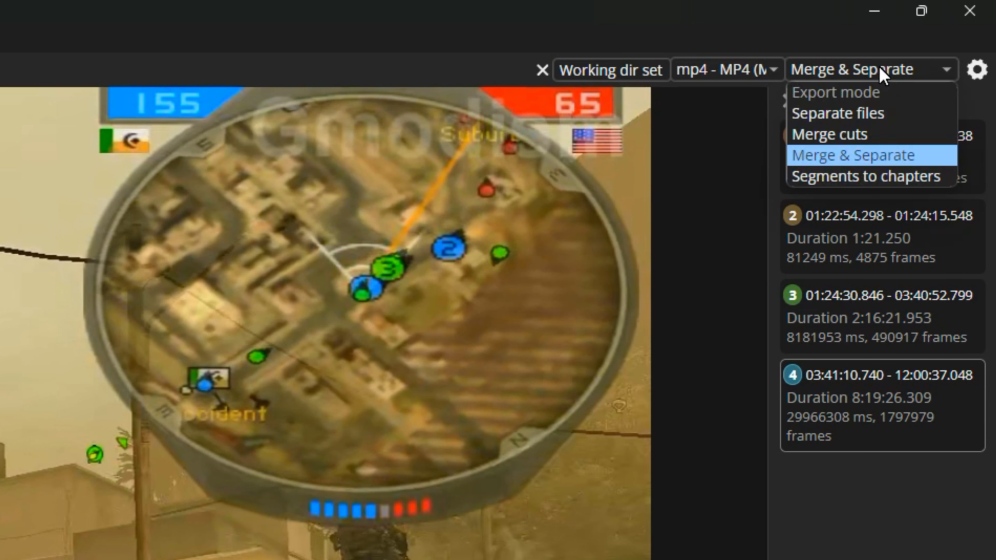
{"action": "left_click", "coordinate": [871, 136]}
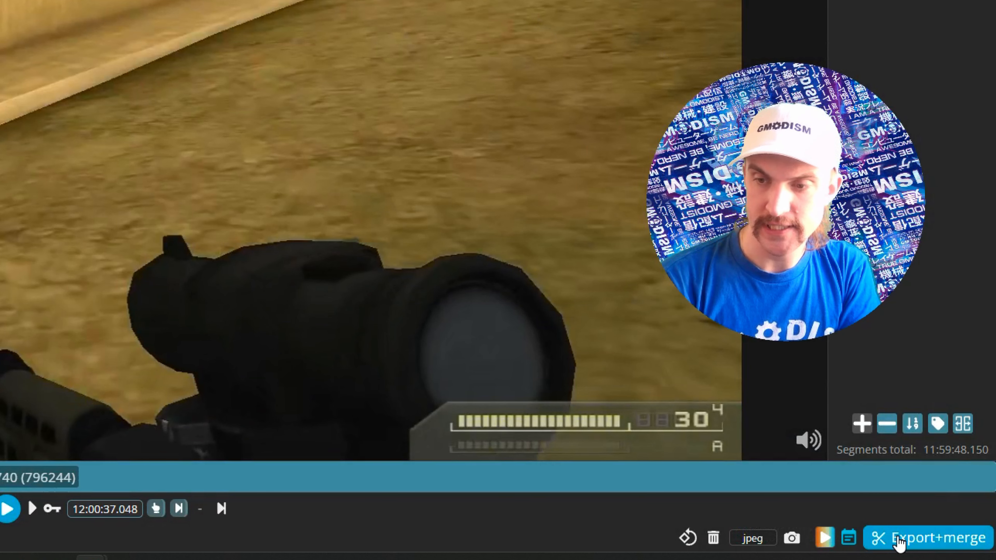
Open the export options and review the export mode, output container format and tracks to keep, leaving them as they are.
{"action": "left_click", "coordinate": [898, 541]}
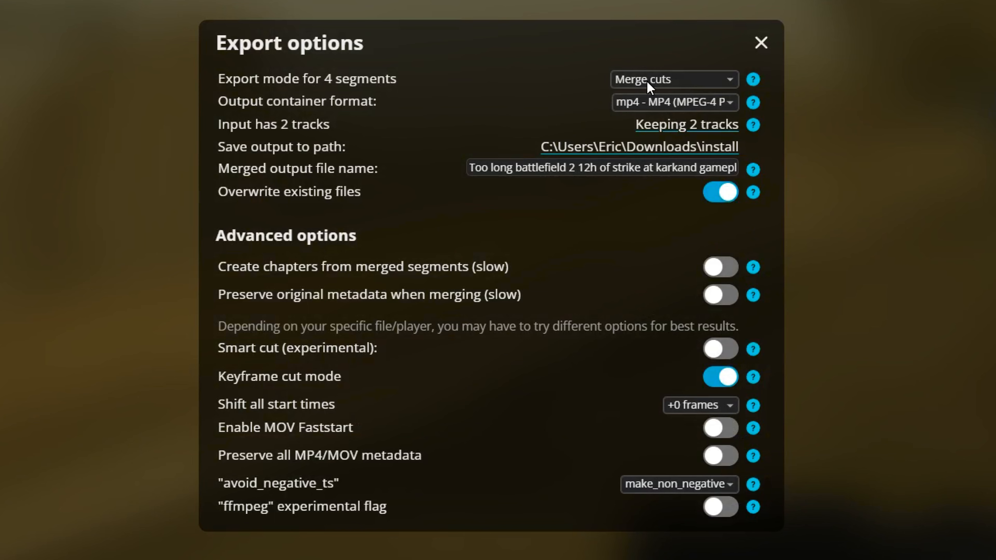
{"action": "left_click", "coordinate": [714, 80]}
{"action": "left_click", "coordinate": [720, 80]}
{"action": "left_click", "coordinate": [708, 102]}
{"action": "left_click", "coordinate": [708, 102]}
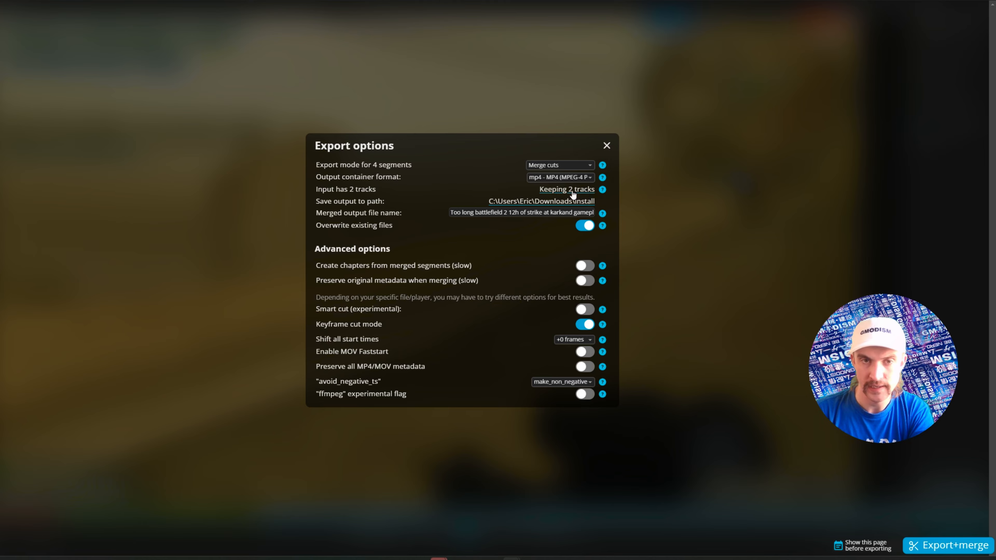
{"action": "left_click", "coordinate": [571, 191]}
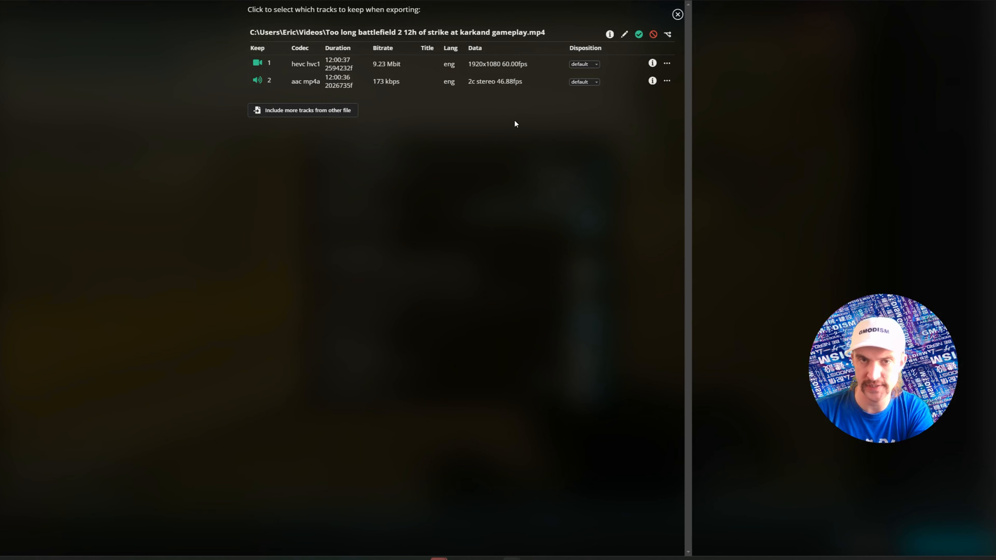
{"action": "left_click", "coordinate": [677, 15]}
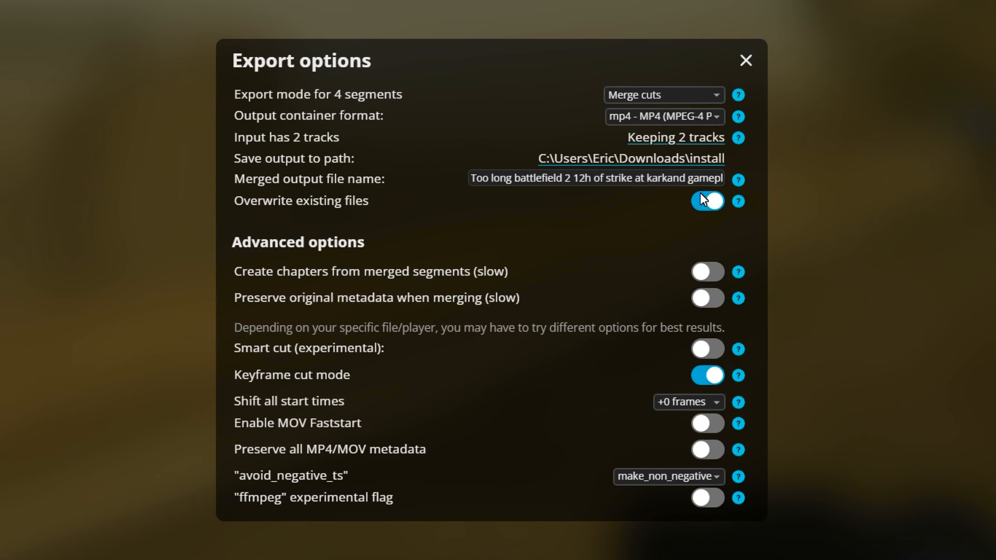
Turn off overwriting of existing files and look at the experimental Smart cut option without enabling it.
{"action": "left_click", "coordinate": [705, 204]}
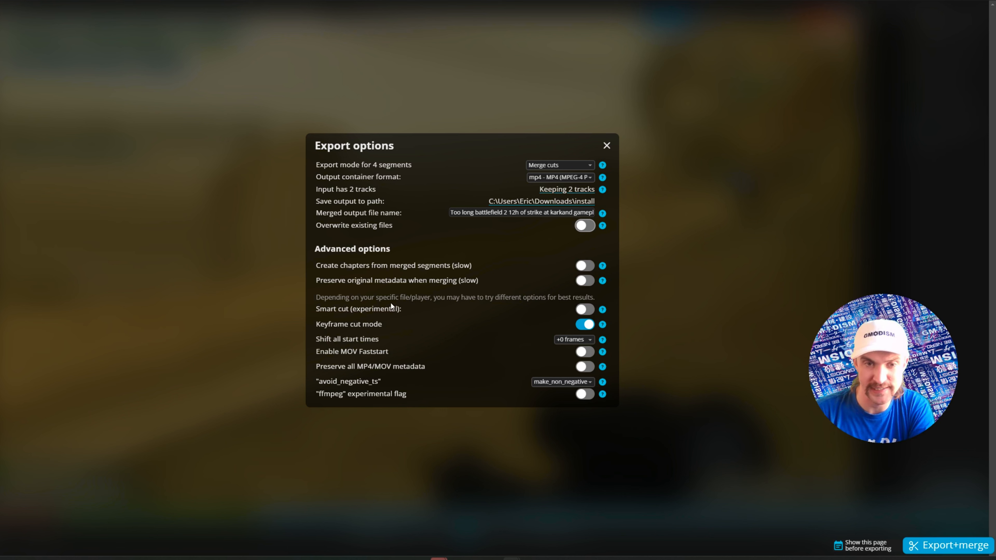
{"action": "left_click_drag", "start_coordinate": [315, 309], "coordinate": [441, 312]}
{"action": "left_click", "coordinate": [408, 310]}
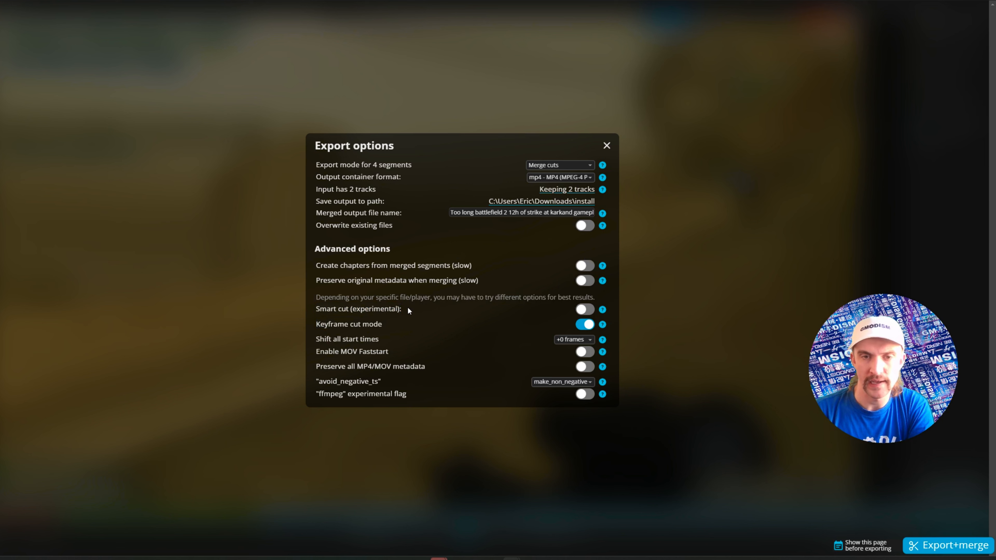